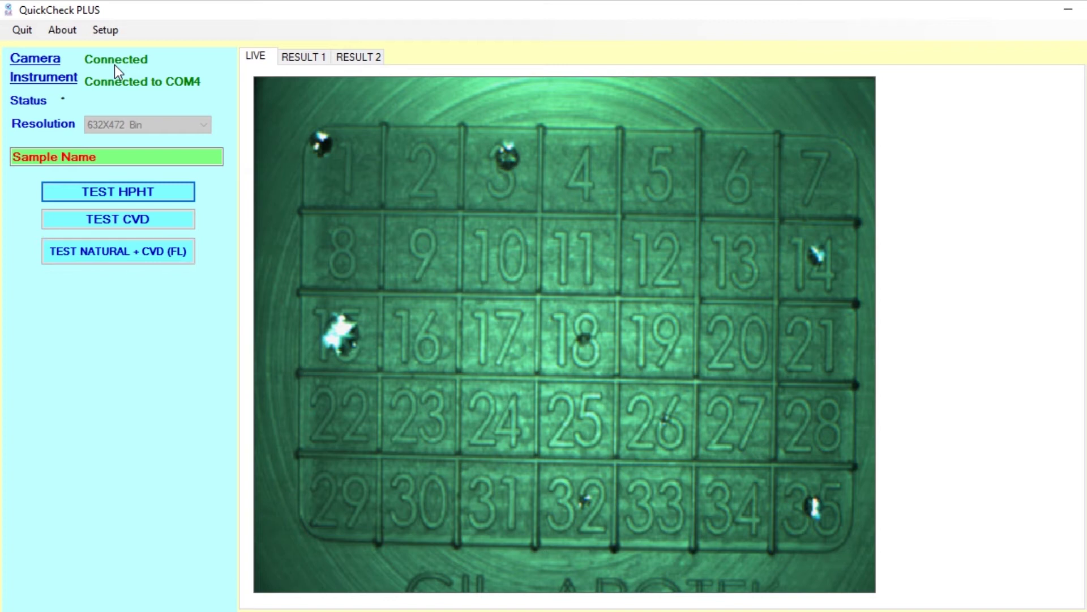
Name the sample 'test hpht' and run the HPHT test, showing four glowing stones in Result 1
click(101, 157)
text(test hpht)
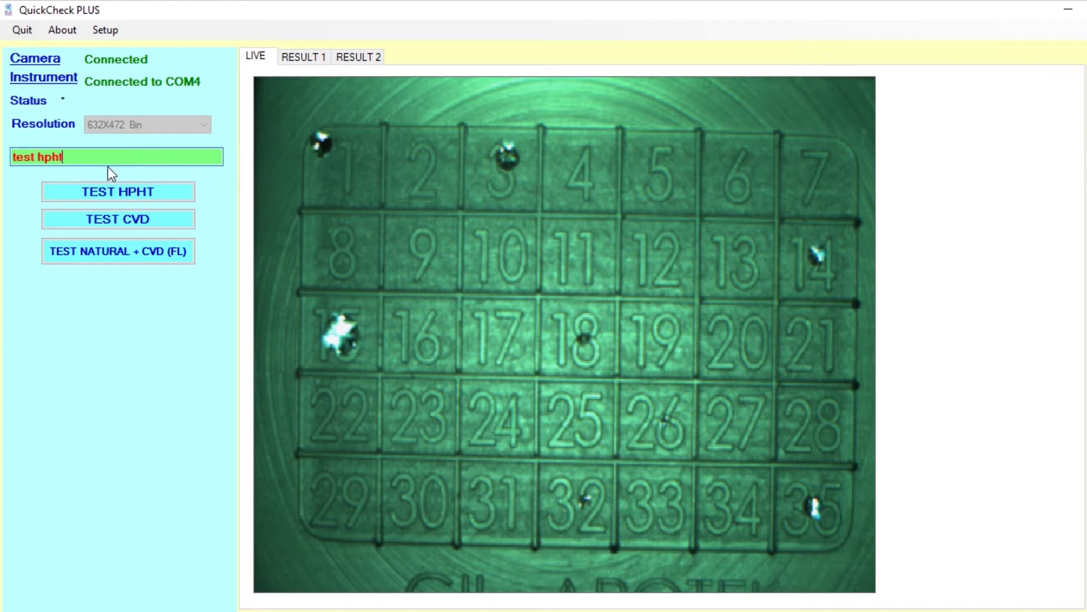
click(115, 185)
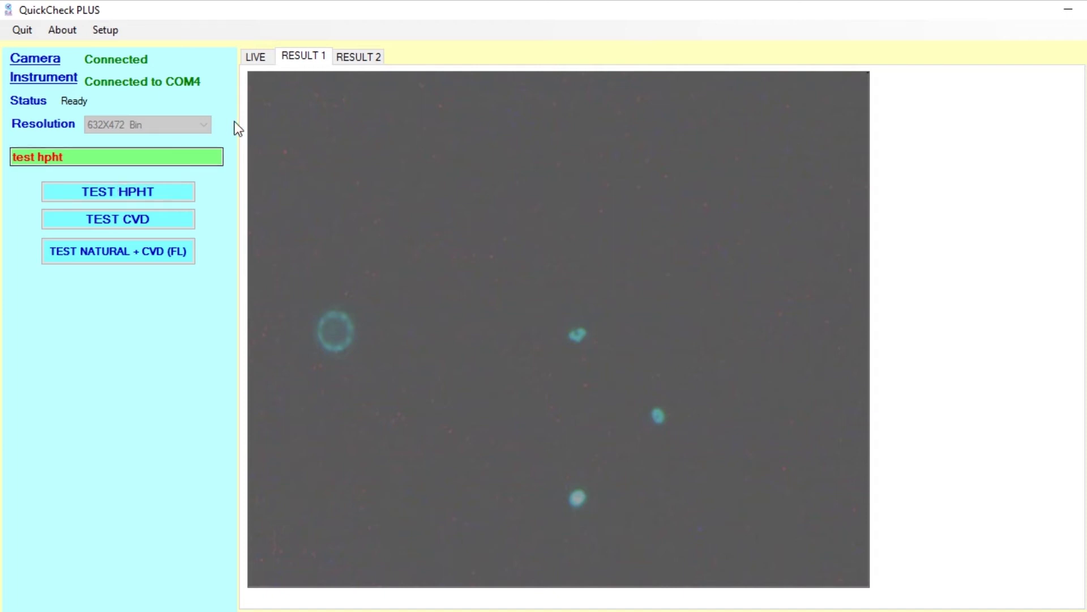
On Result 2, mark the glowing stones in tray cells 18, 26 and 32
click(361, 56)
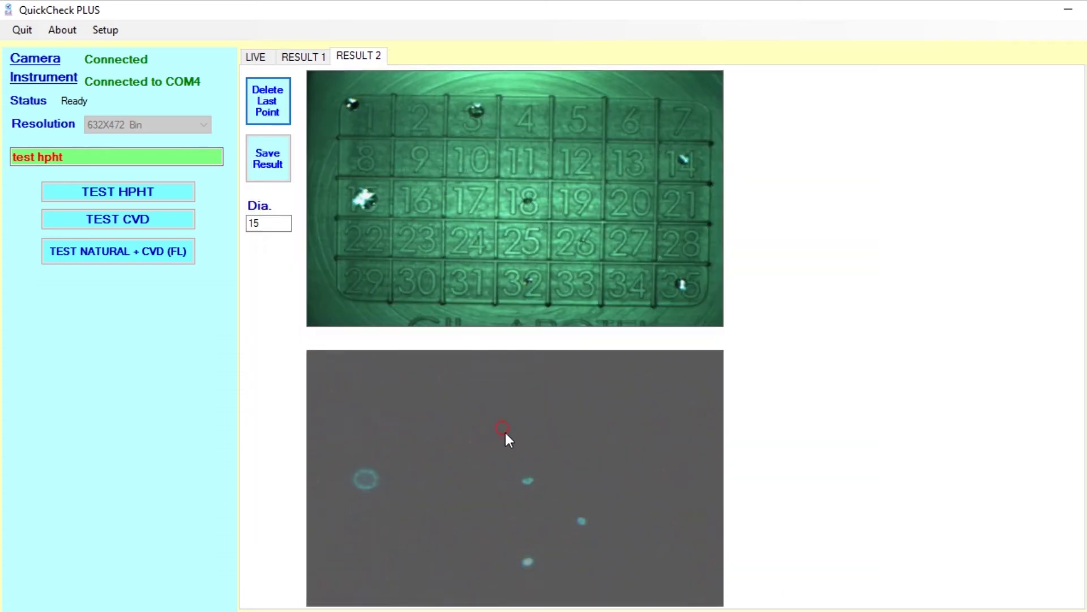
click(532, 481)
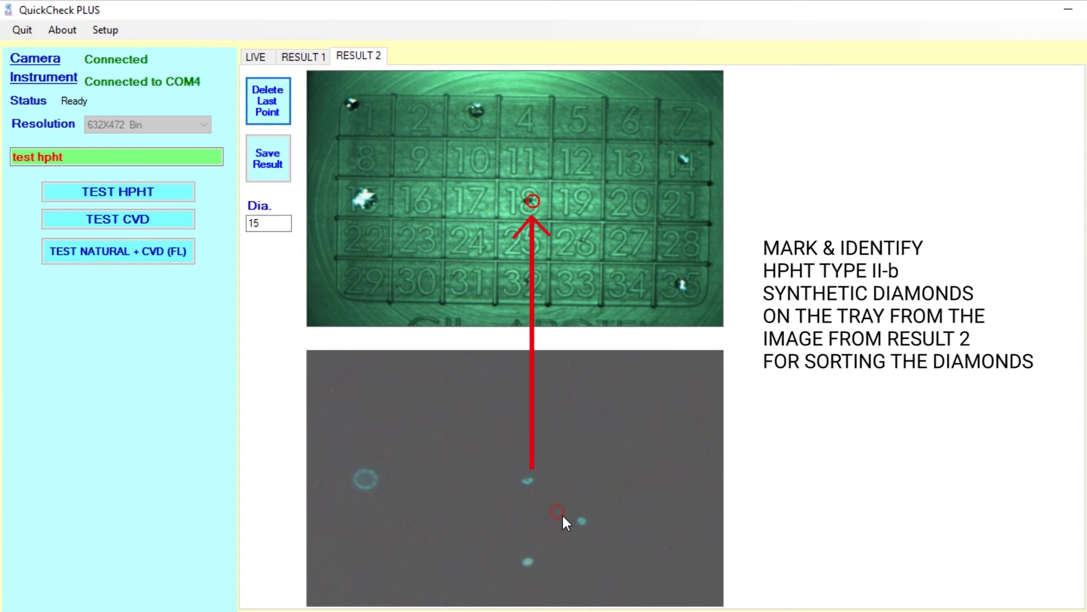
click(580, 520)
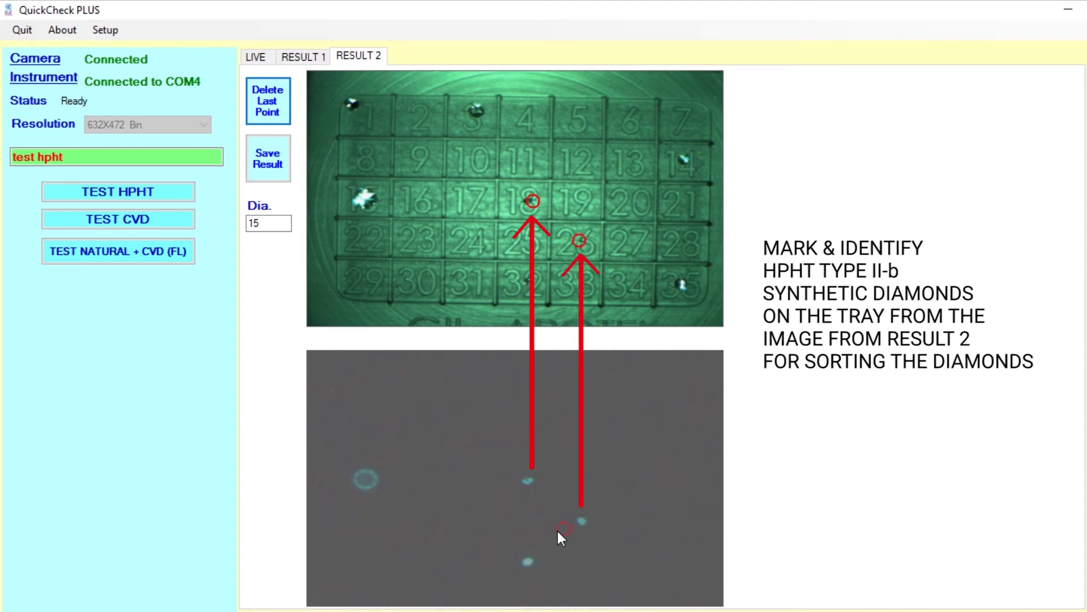
click(525, 561)
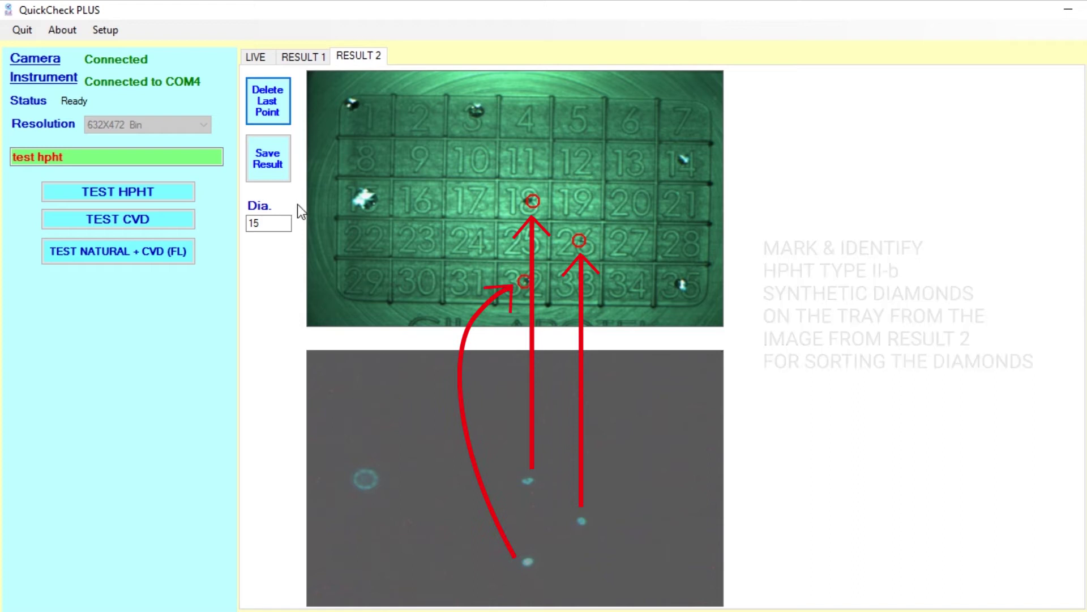
Save the marked HPHT result image as 'hpht'
click(286, 162)
text(hpht)
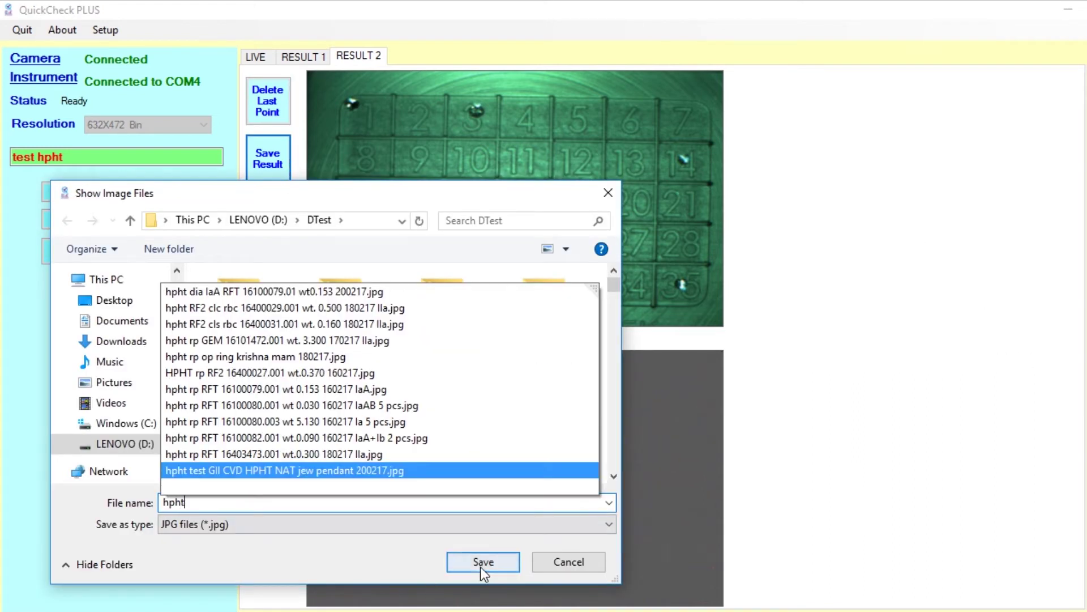
click(481, 566)
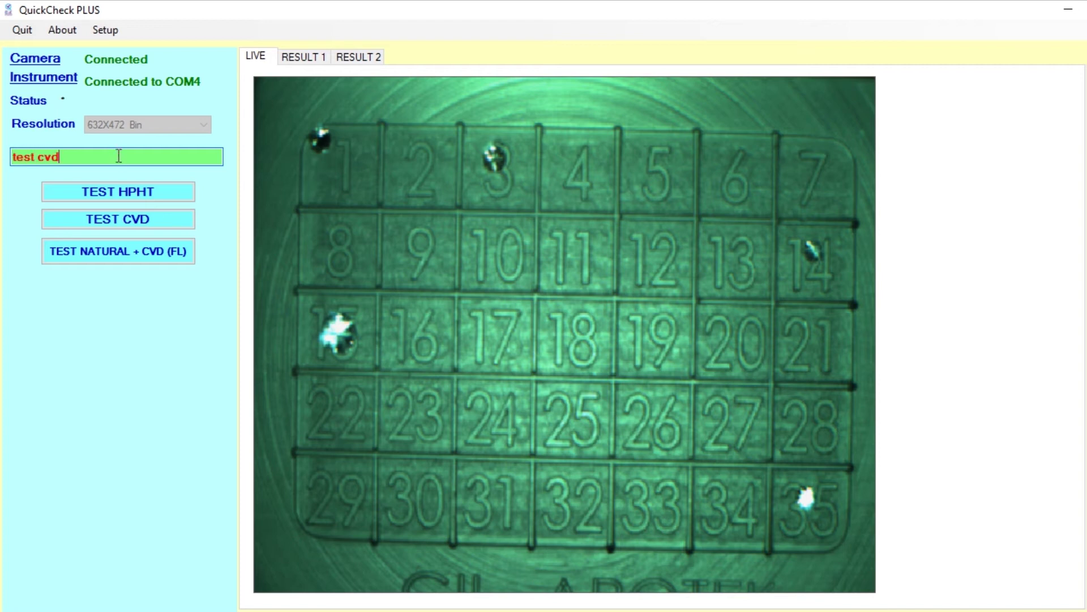
Run the CVD test for sample 'test cvd', showing one glowing stone in Result 1
click(127, 216)
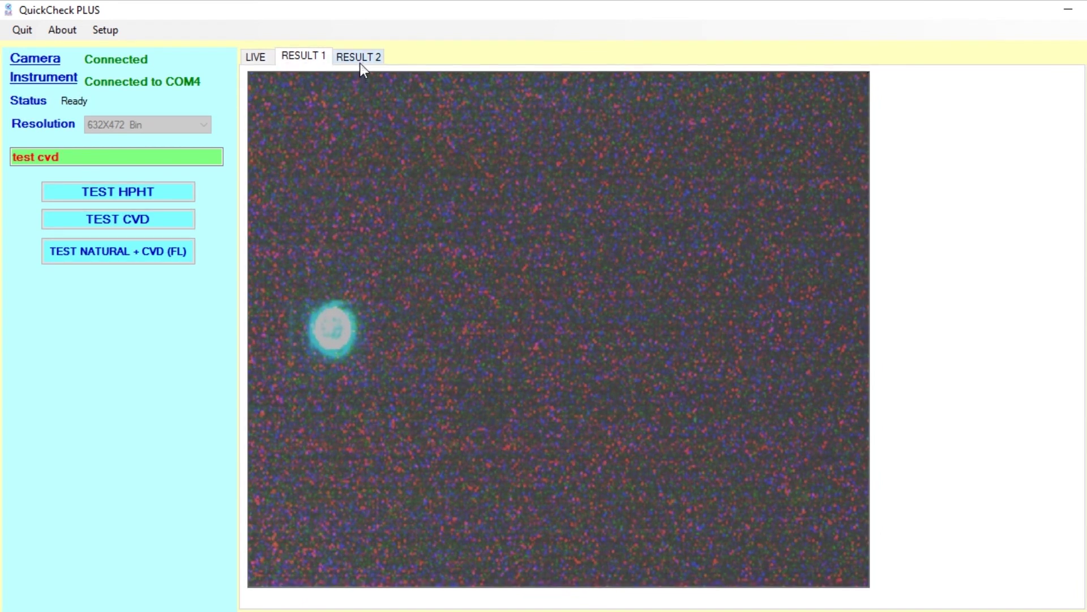
From Result 2, save the CVD result image with tray cell 15 marked as 'test cvd'
click(360, 59)
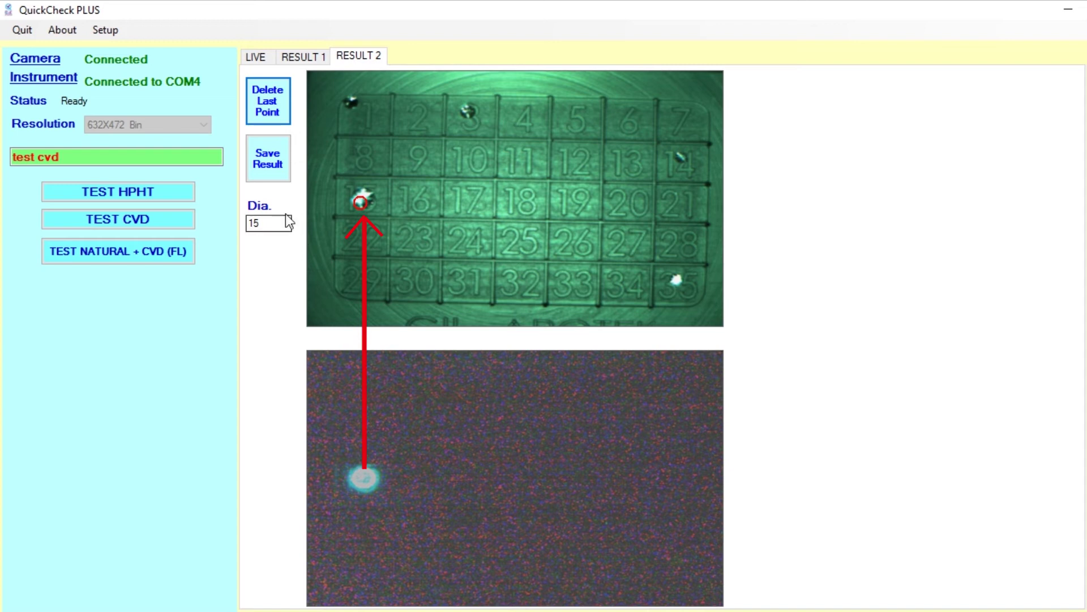
click(285, 163)
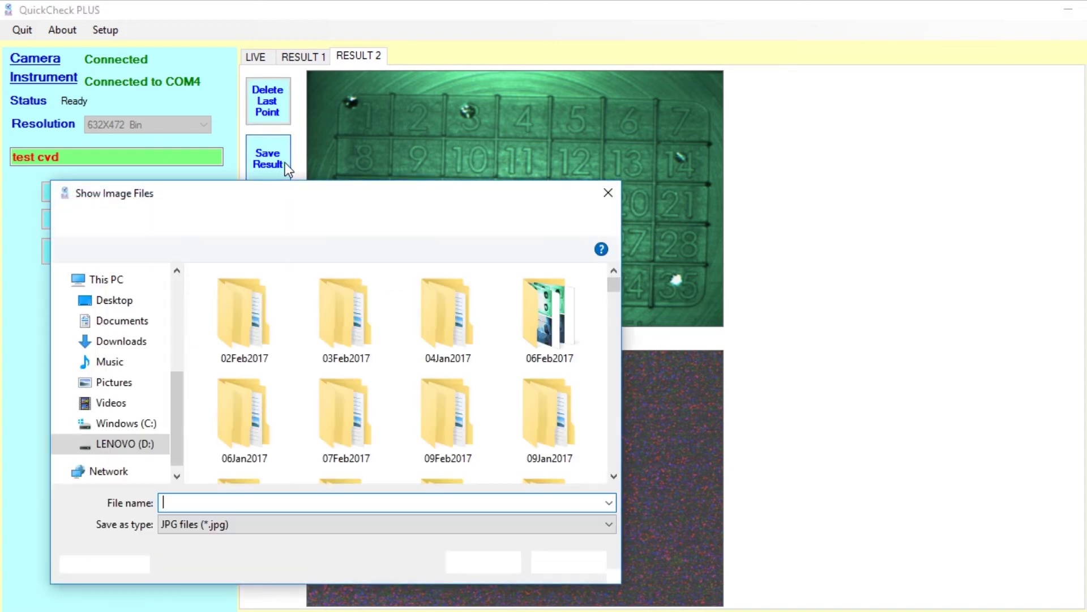
text(test )
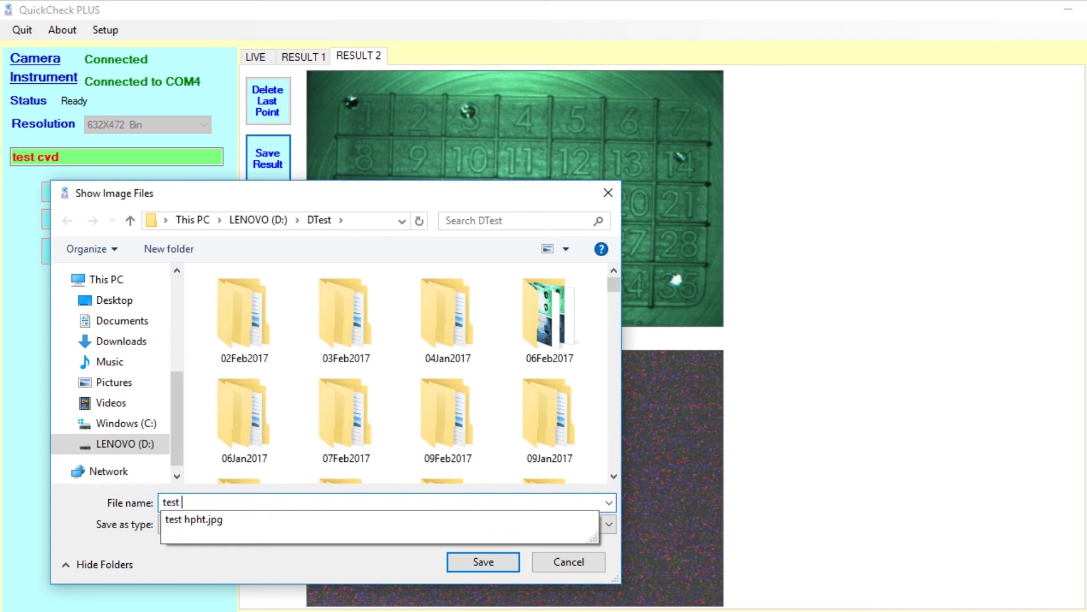
text(cvd)
key(Return)
text(fl)
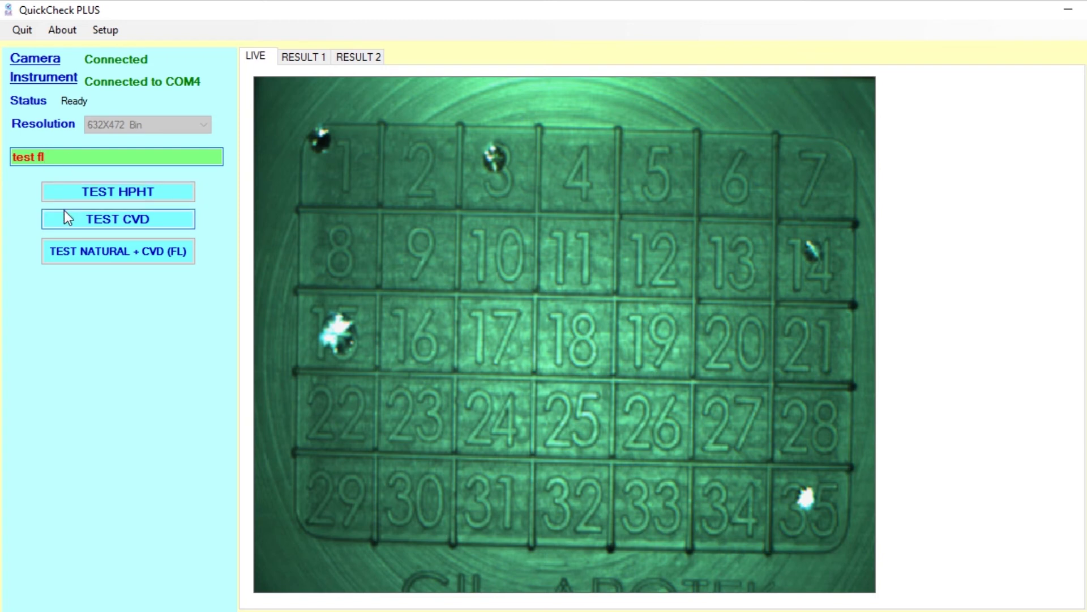
Run the Natural + CVD (FL) test for sample 'test fl', showing one green and two orange stones
click(66, 255)
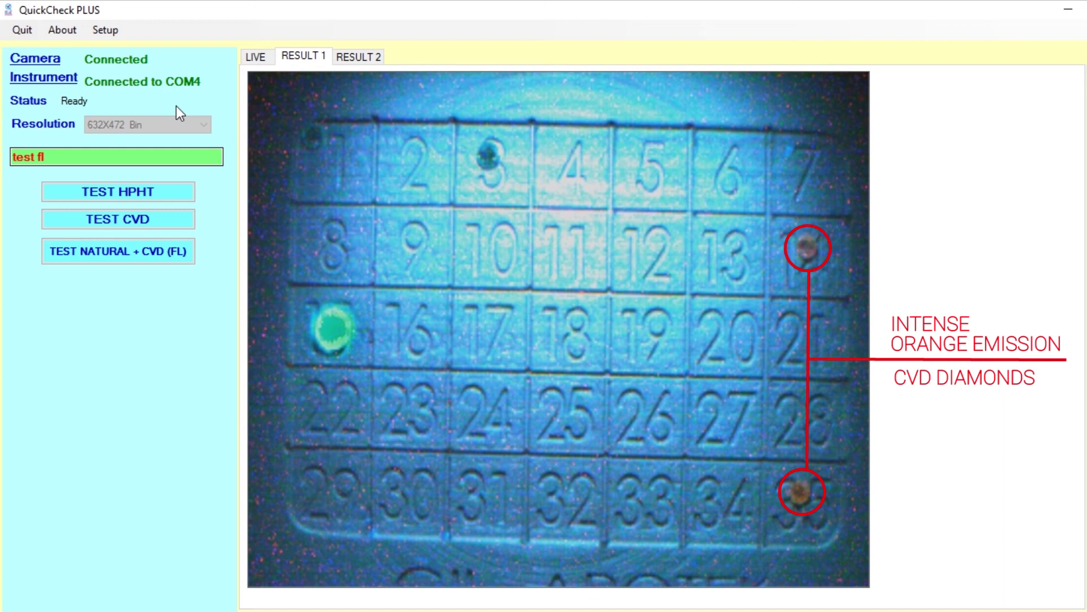
Show Result 2 to compare the tray photo with the fluorescence image
click(364, 60)
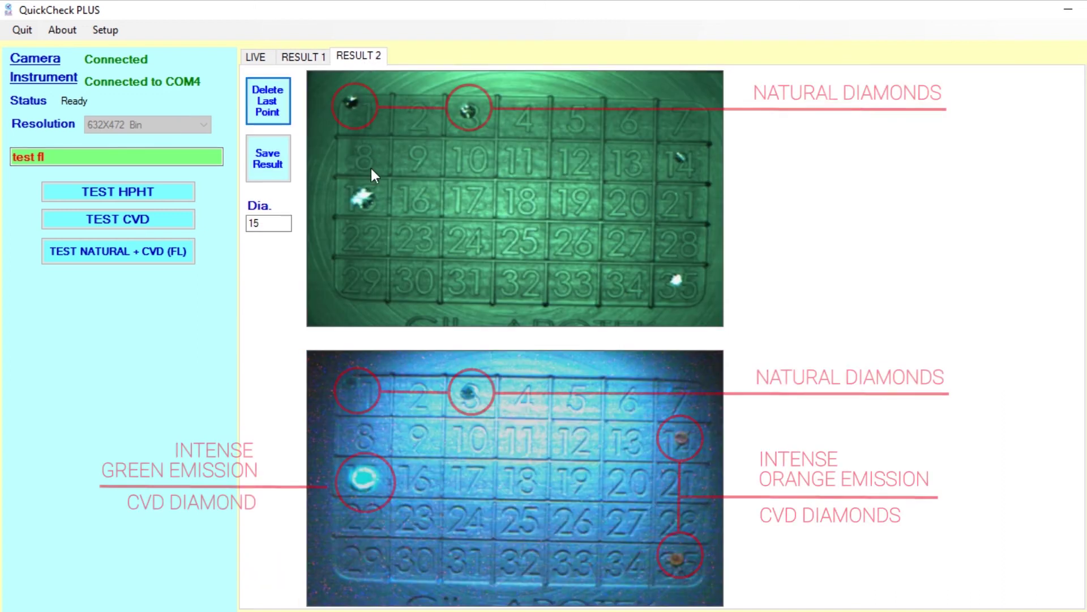